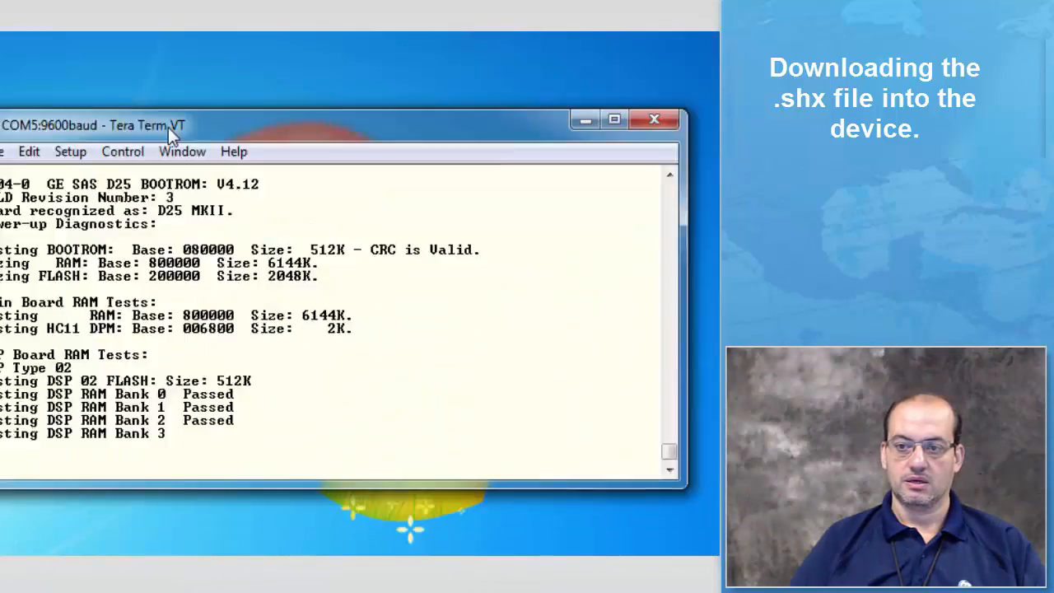
Step: Enlarge the terminal window and log in to the device as westronic with the account password
left_click_drag(308, 125, 331, 53)
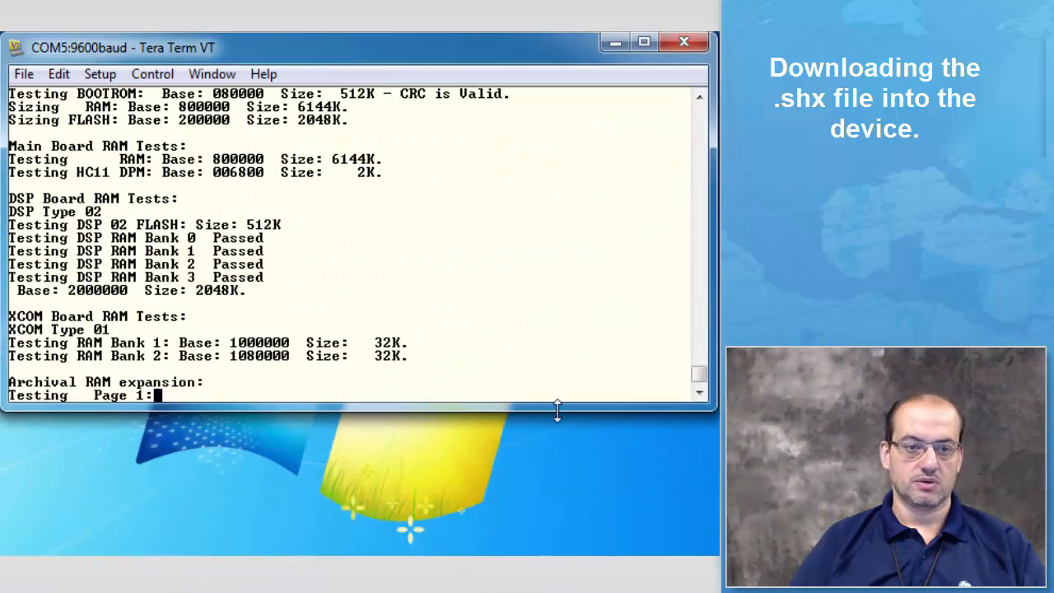
left_click_drag(550, 404, 532, 552)
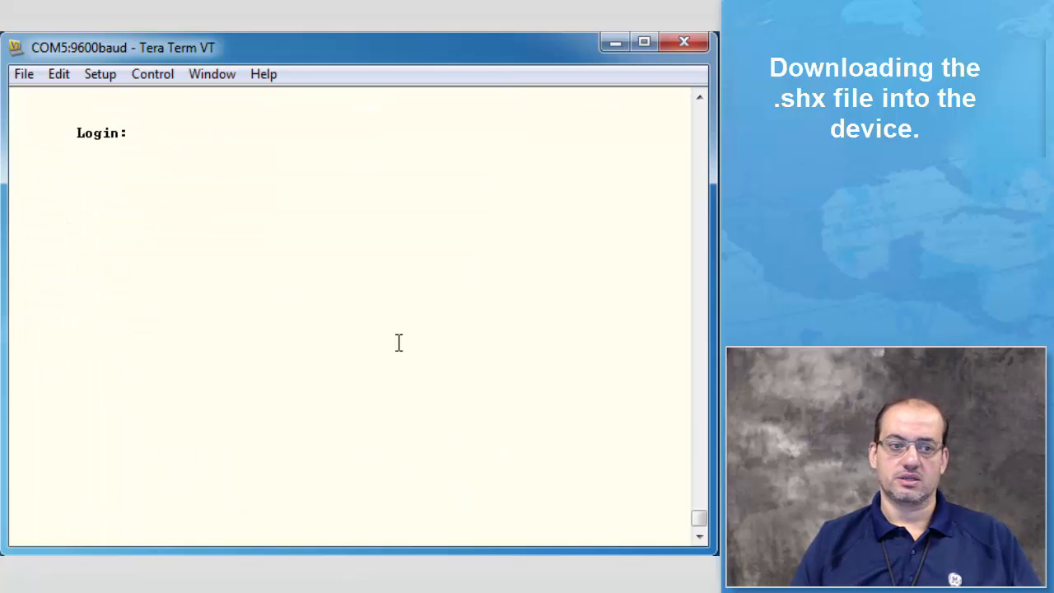
type("westr")
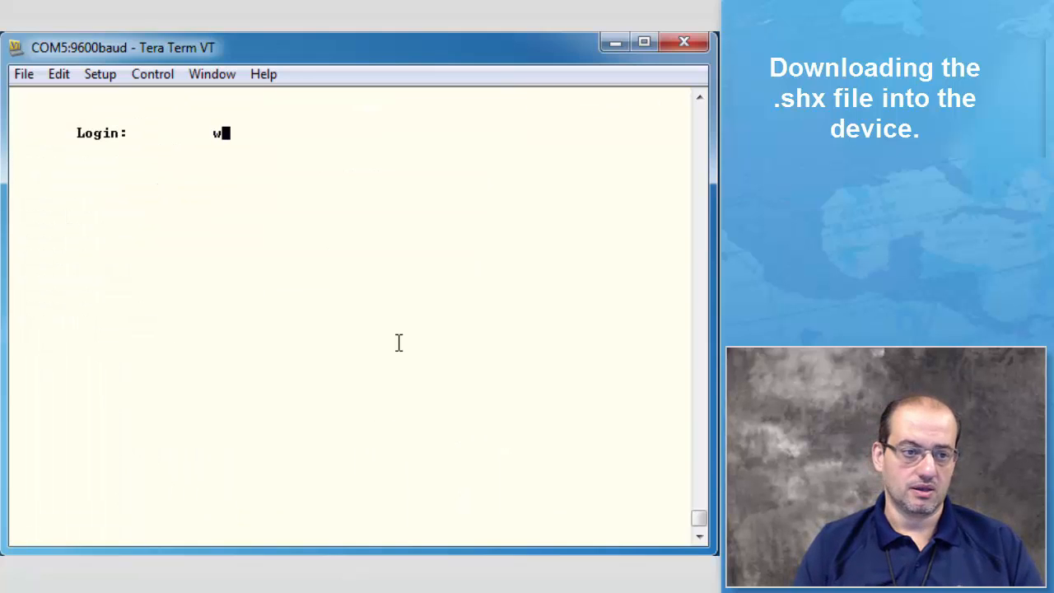
type("onic")
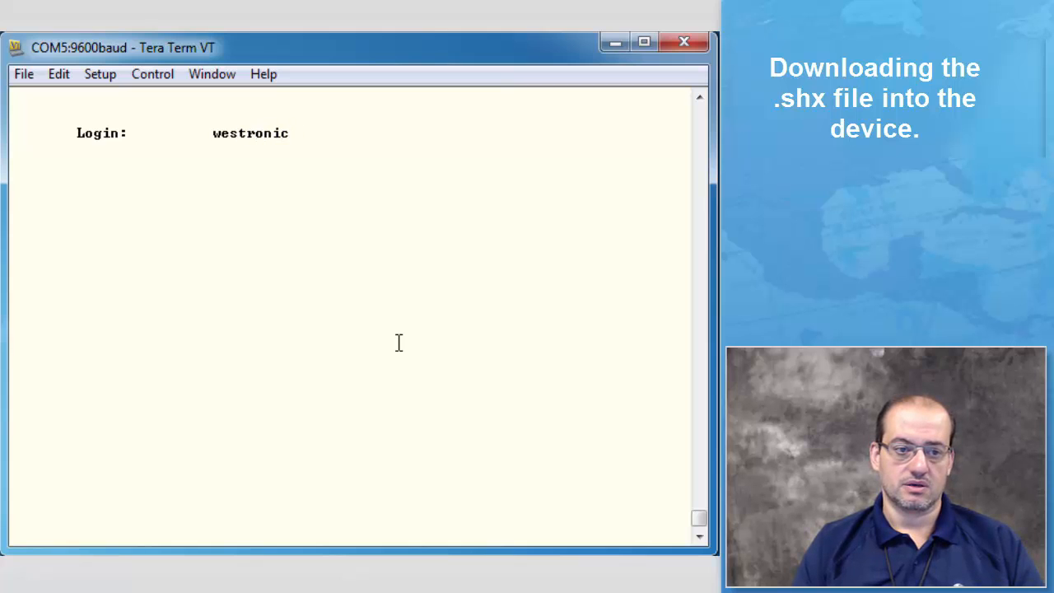
key("Return")
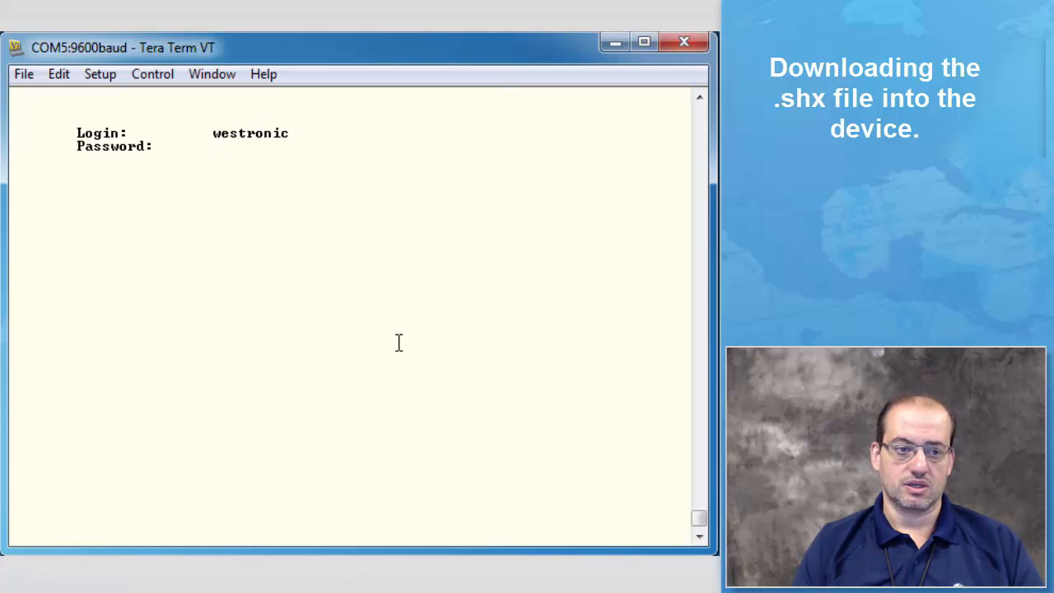
type("**")
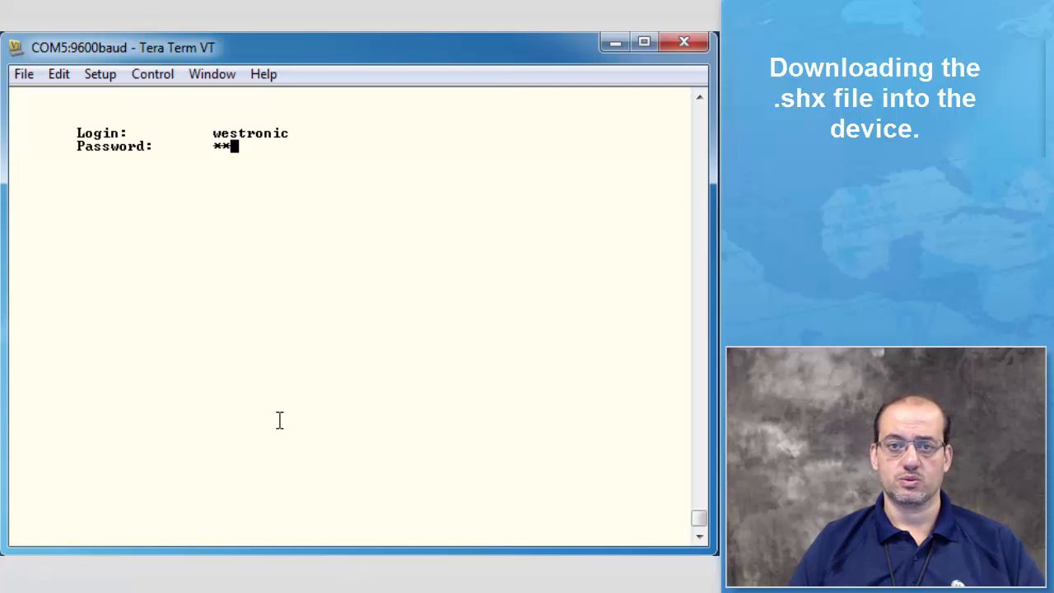
key("Return")
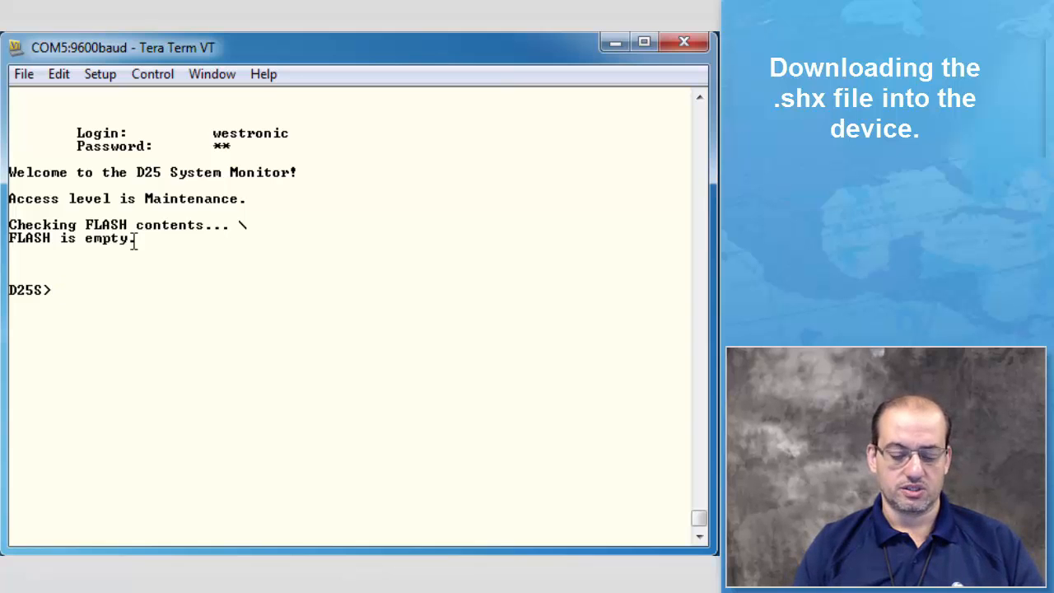
Step: Run img at the D25S prompt and page through the device's image information
type("img")
key("Return")
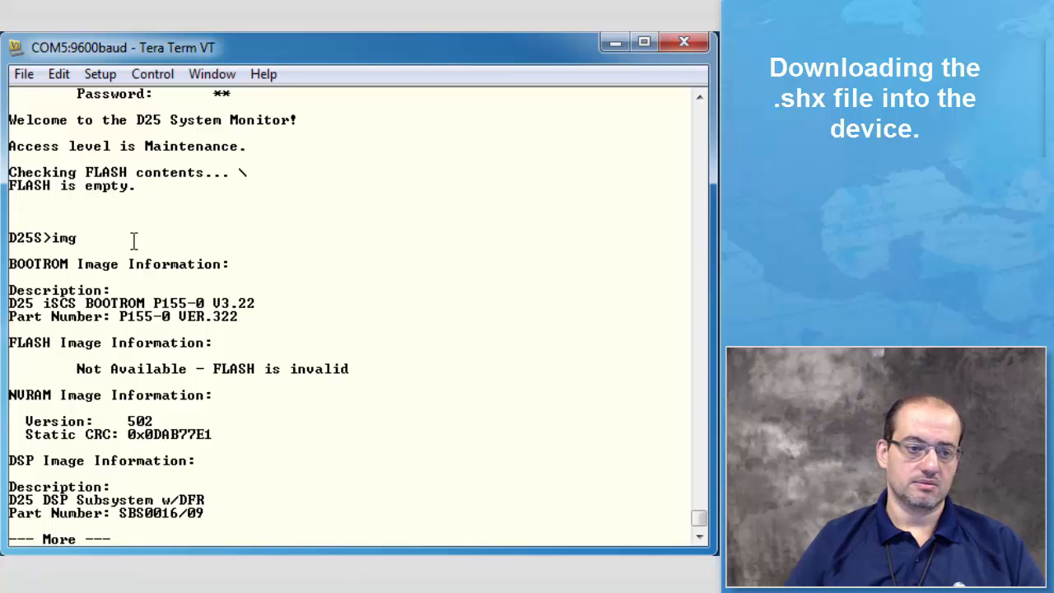
key("space")
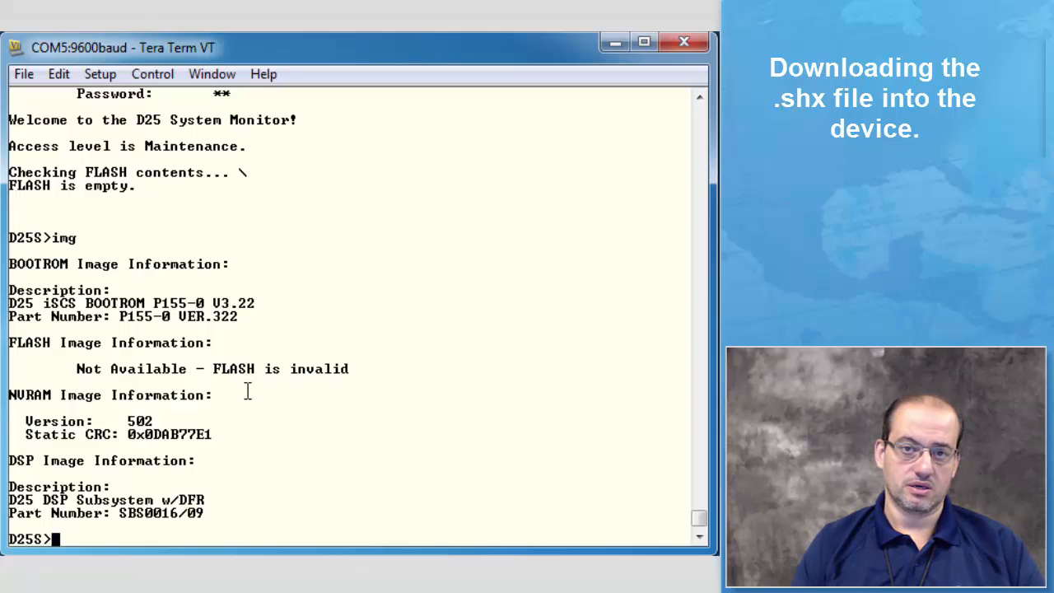
Step: Set the device's baud rate to 19200 with the baud command at the D25S prompt
type("bau")
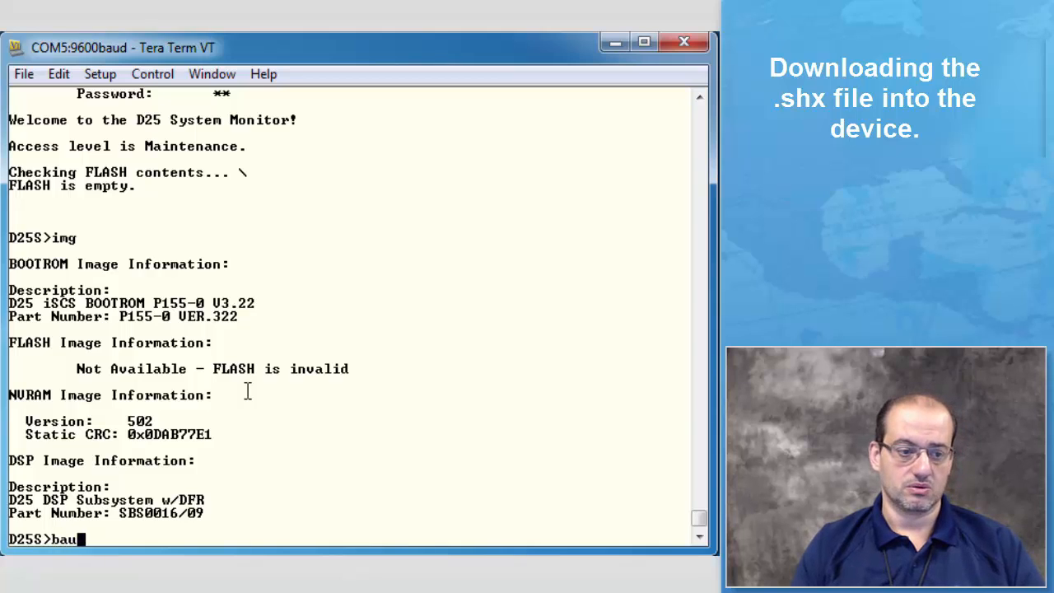
type("d 19200")
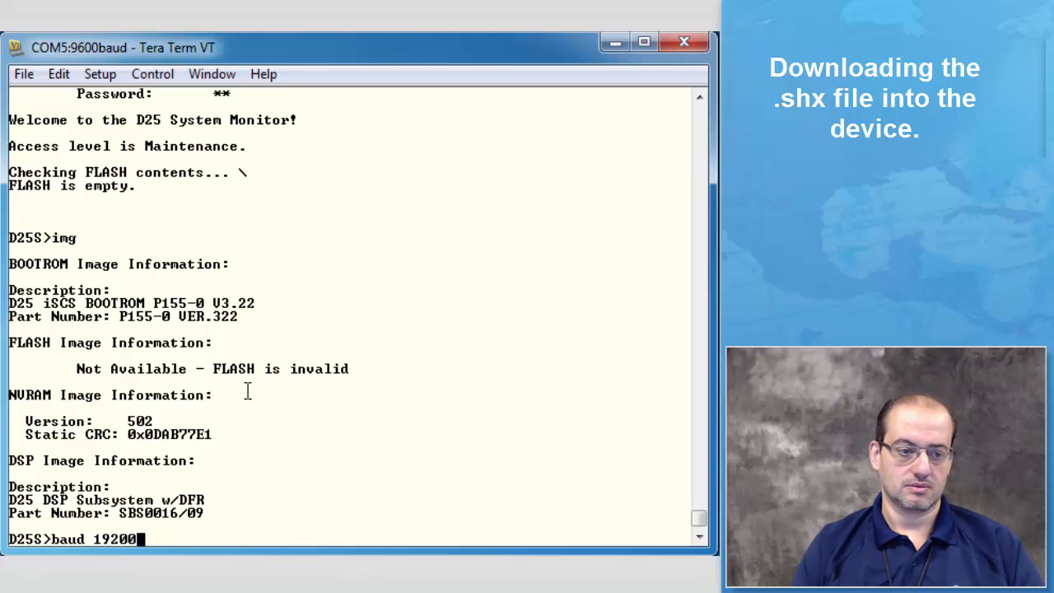
key("Return")
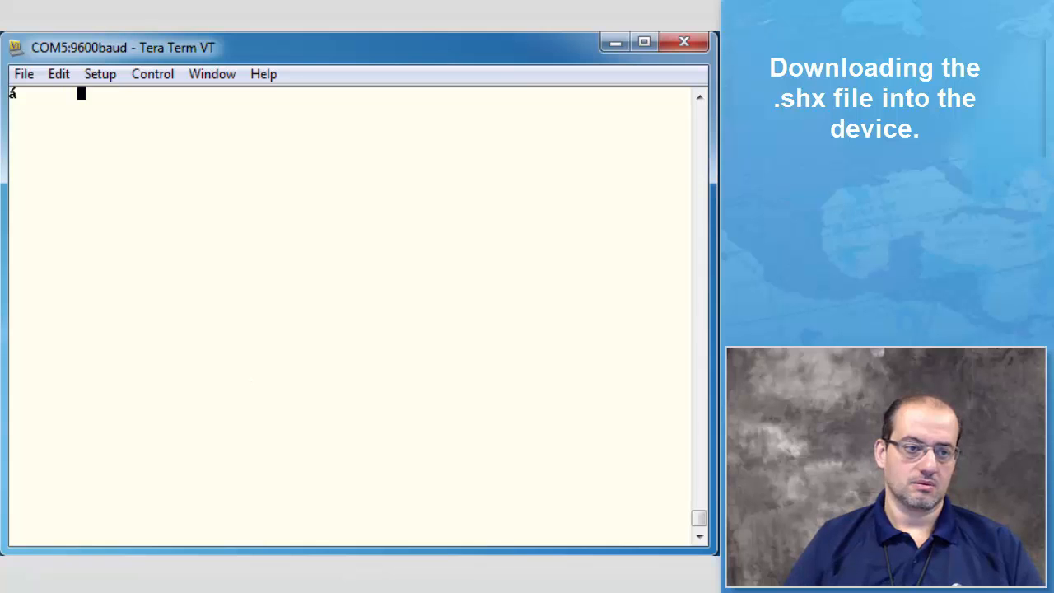
Step: Set the terminal's serial port baud rate to 19200 and bring back the D25S prompt
left_click(86, 74)
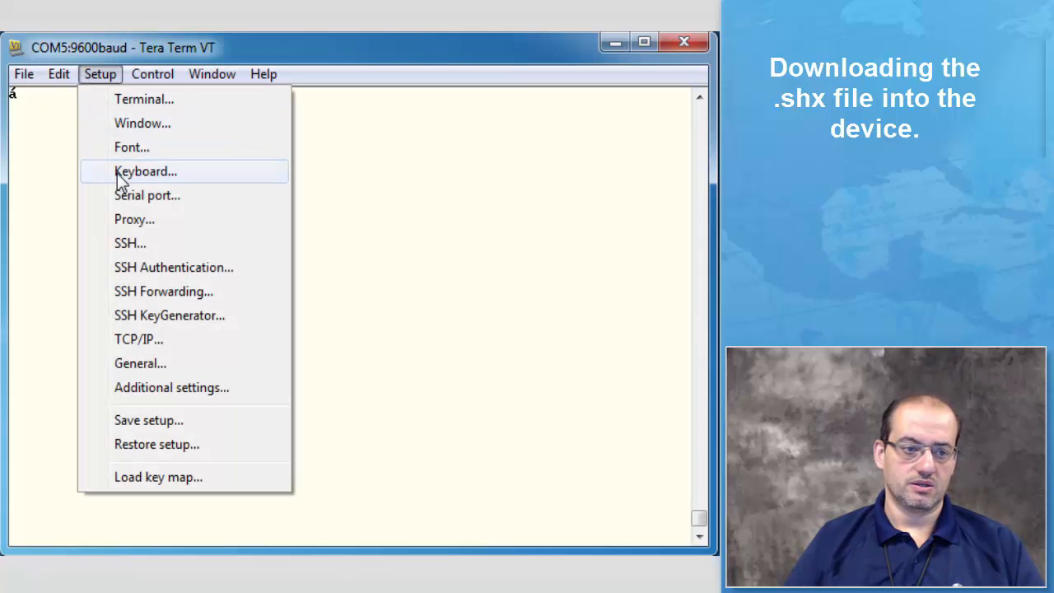
left_click(131, 195)
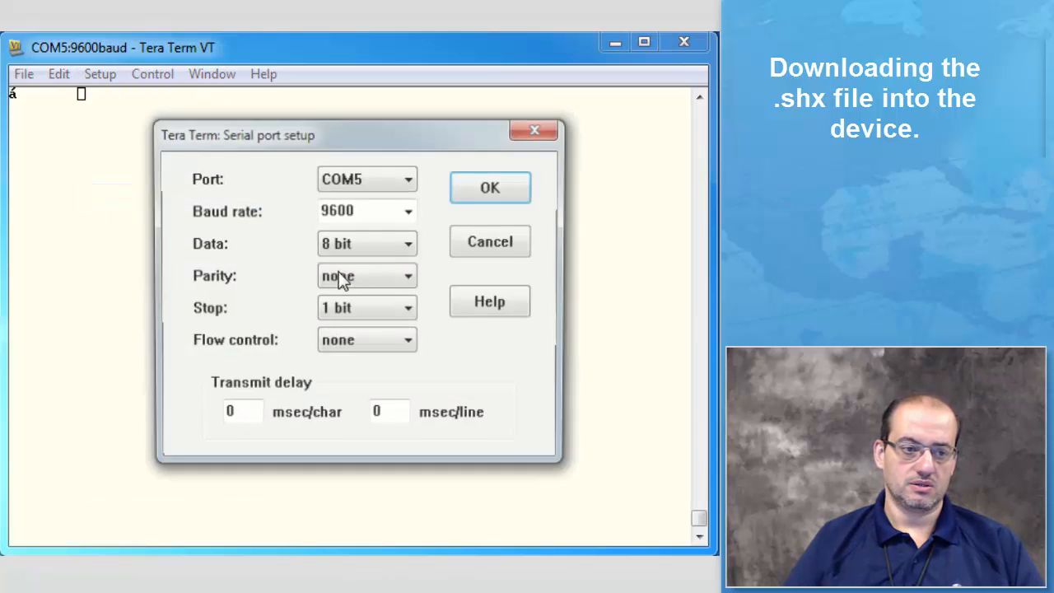
left_click(410, 211)
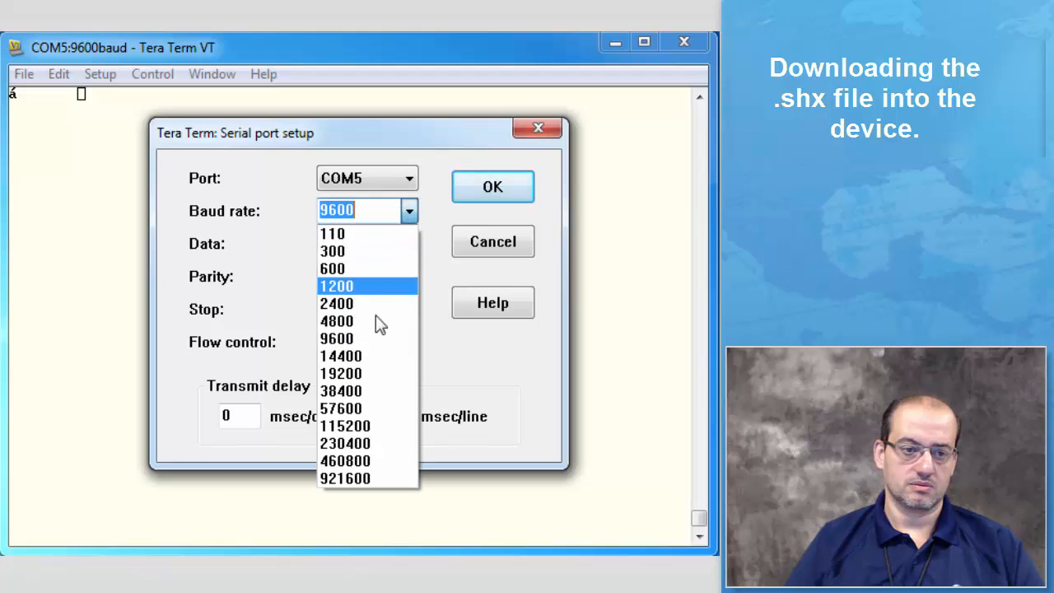
left_click(352, 373)
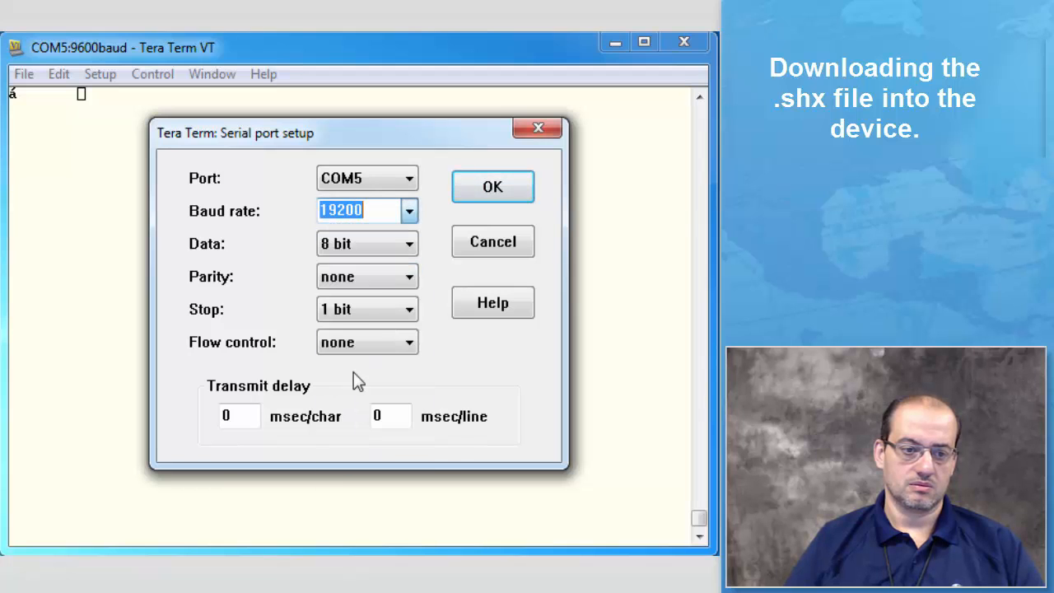
left_click(495, 196)
key("Return")
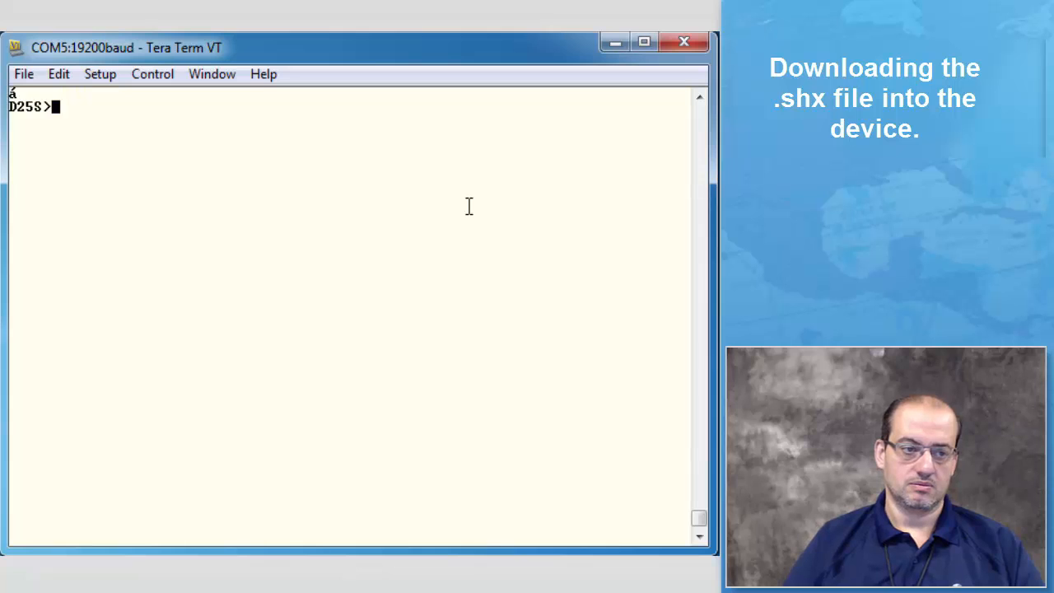
key("Return")
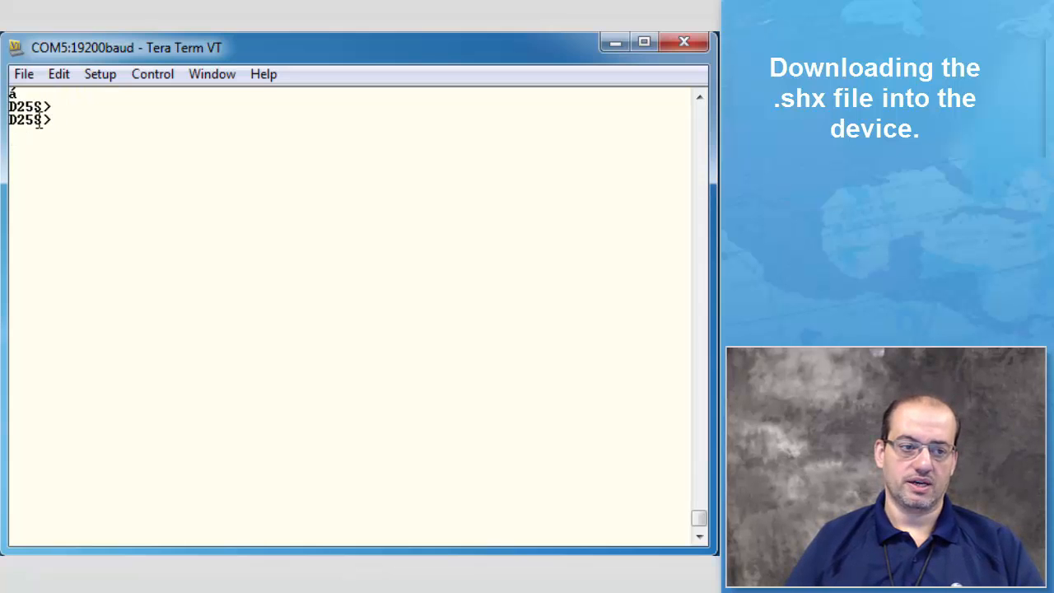
Step: Run the erase command at the D25S prompt to clear the device's FLASH
left_click_drag(39, 122, 56, 120)
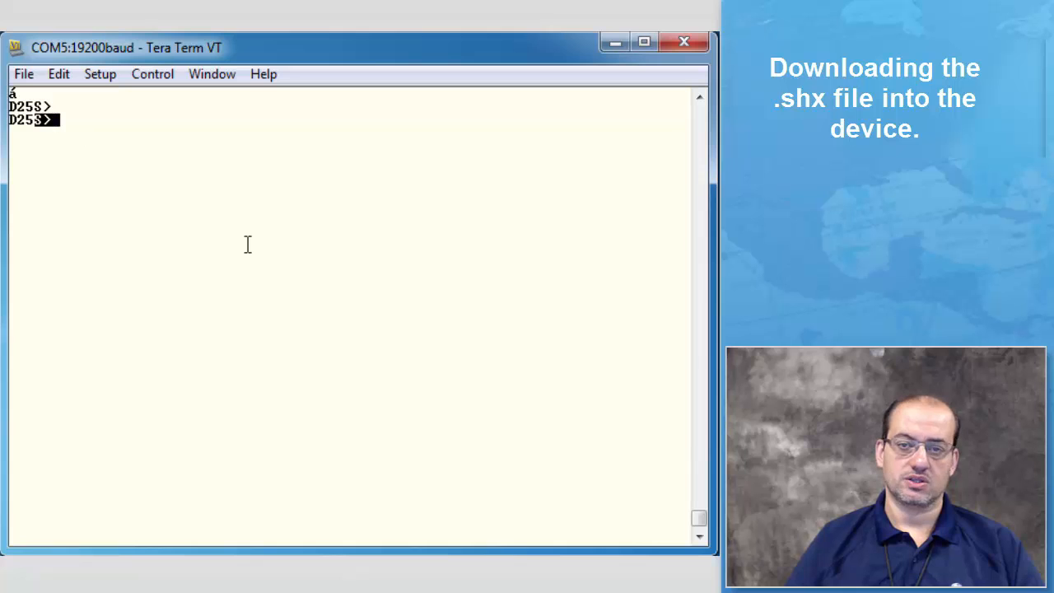
left_click(70, 121)
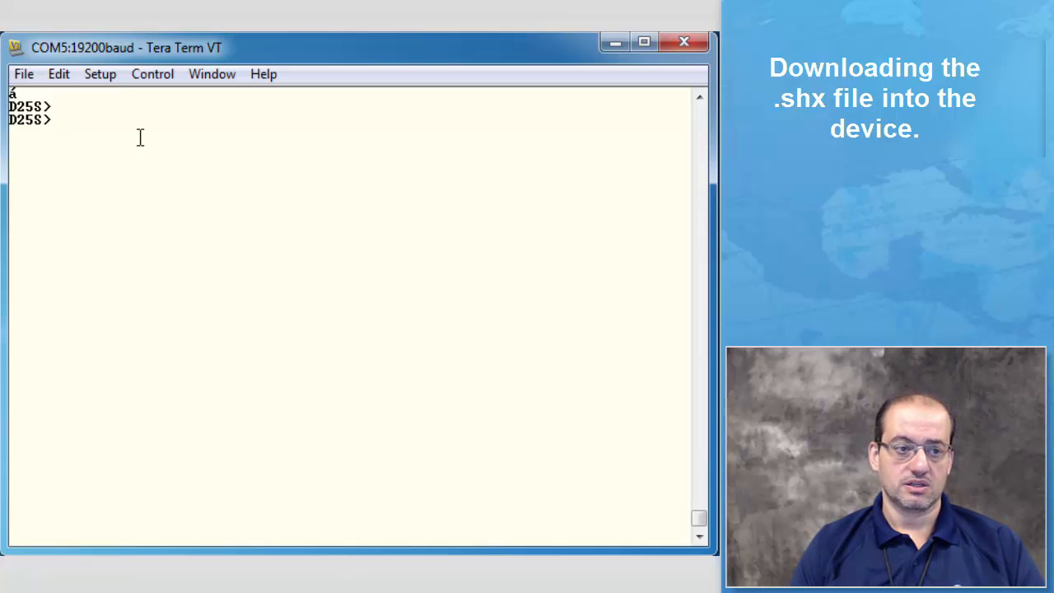
type("erase")
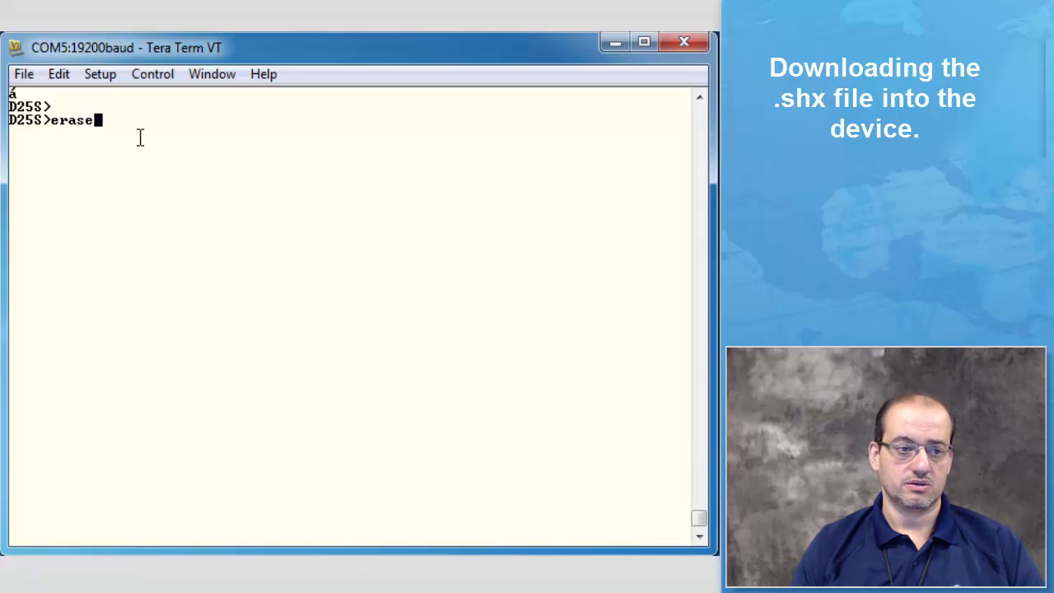
key("Return")
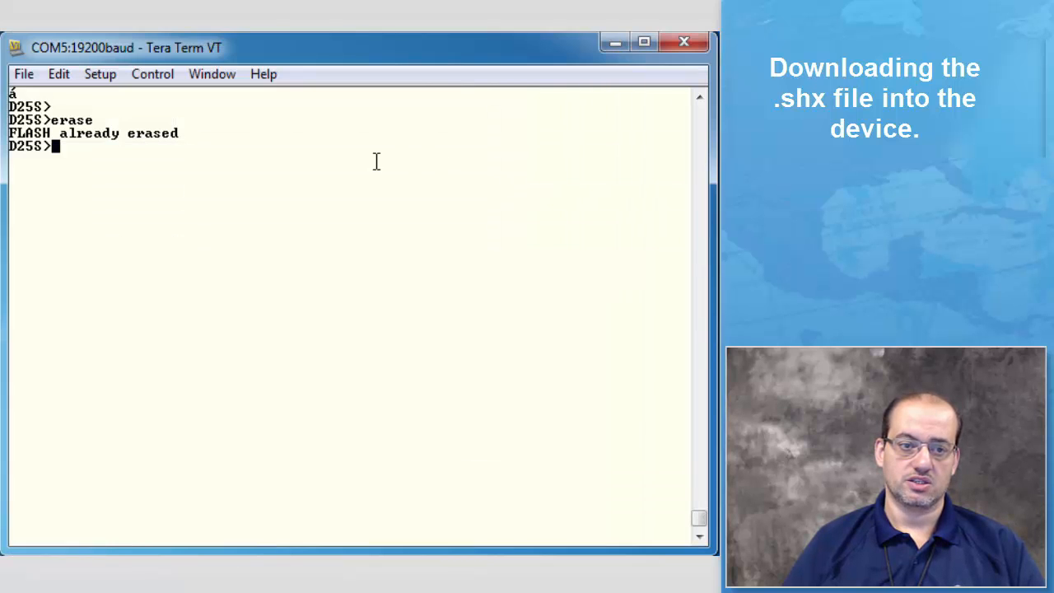
Step: Start the dl command on the device and send it down.shx from the sal9999.00 folder on the C: drive
type("d")
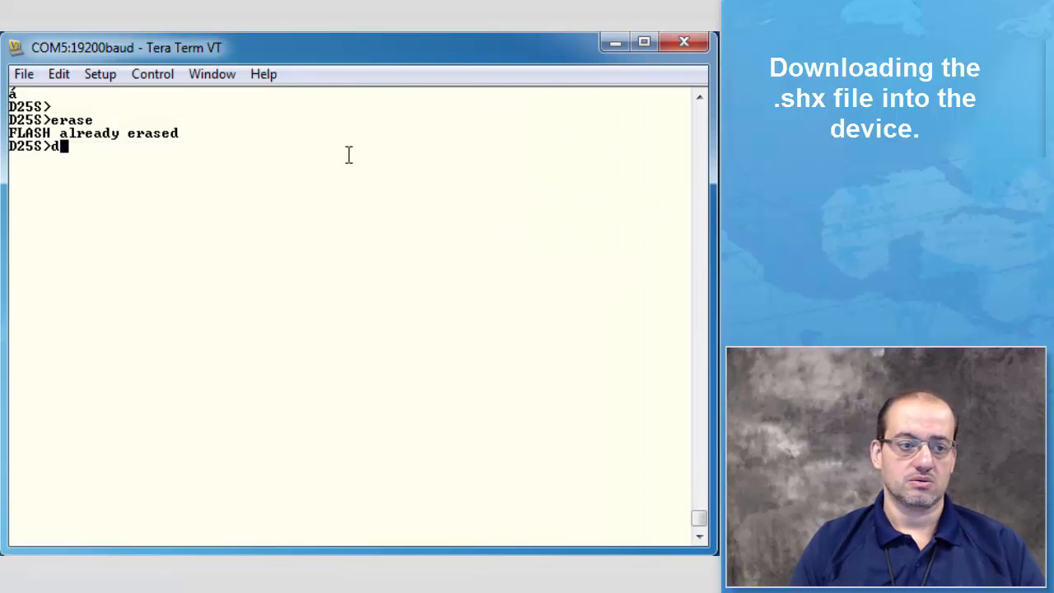
type("l")
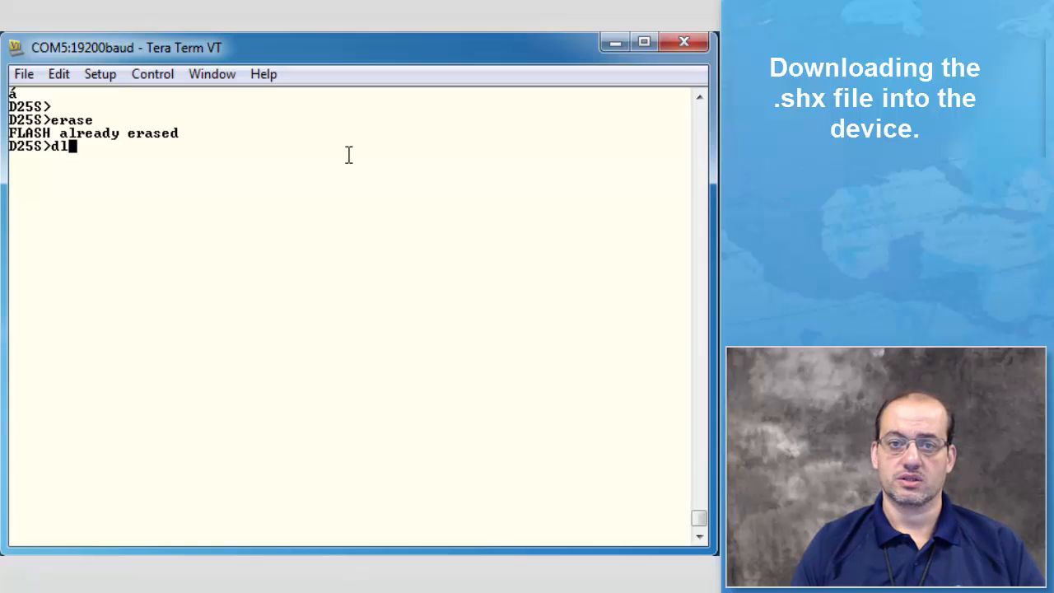
left_click(25, 74)
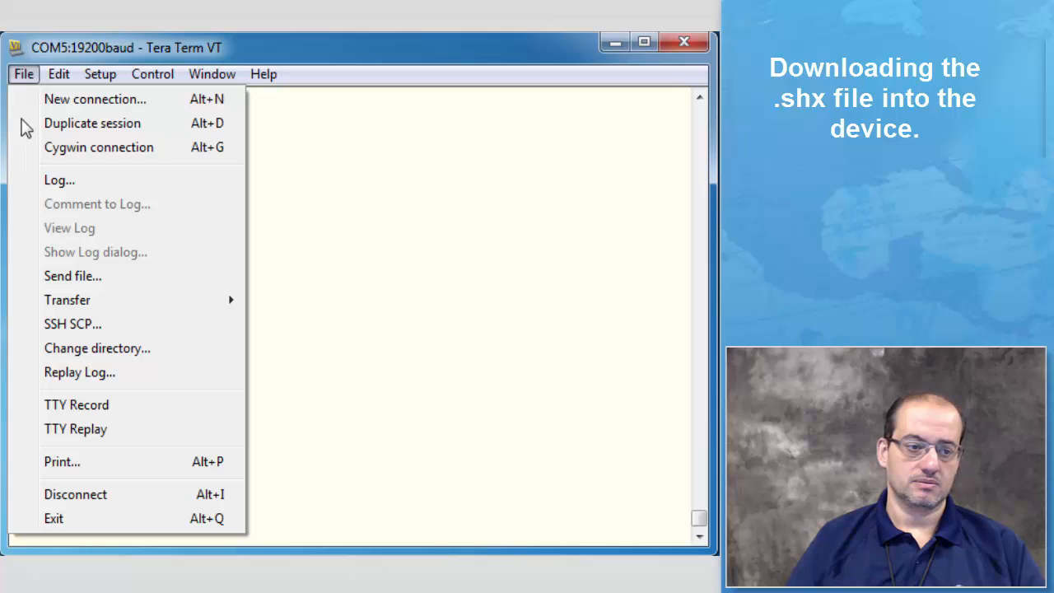
left_click(96, 276)
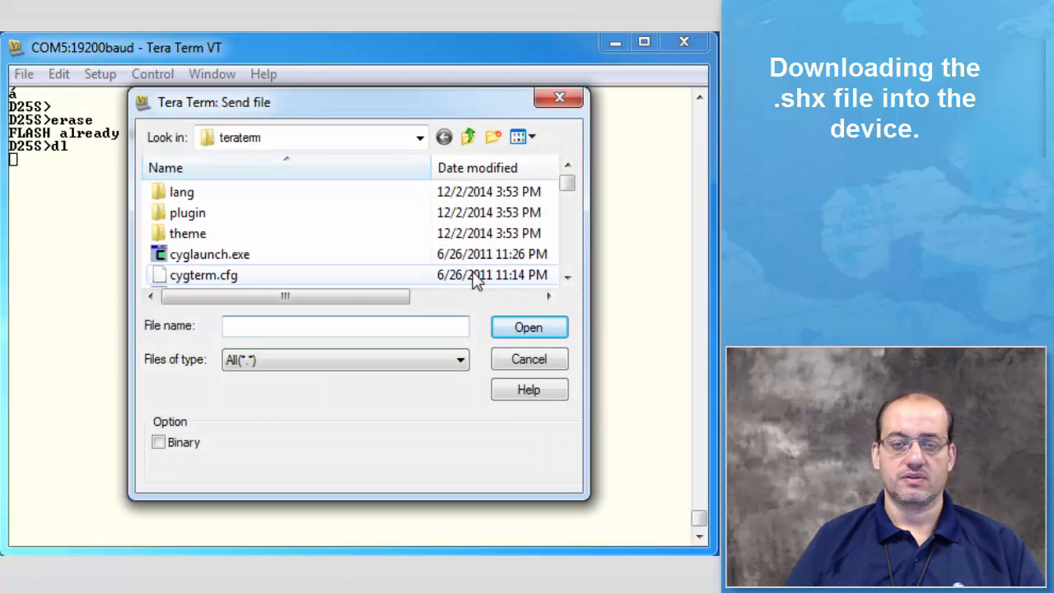
left_click(419, 140)
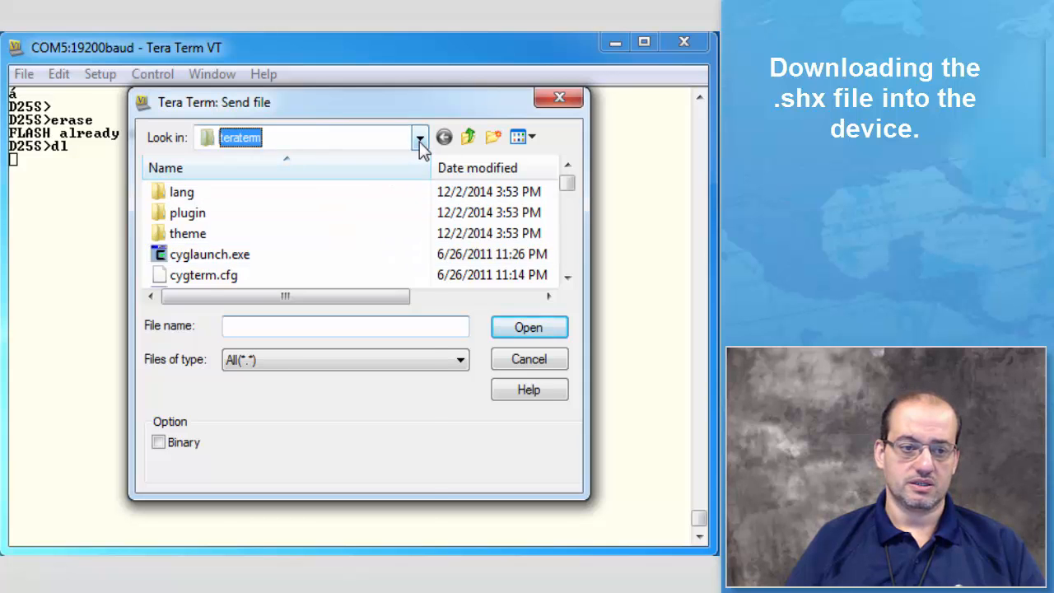
left_click(416, 197)
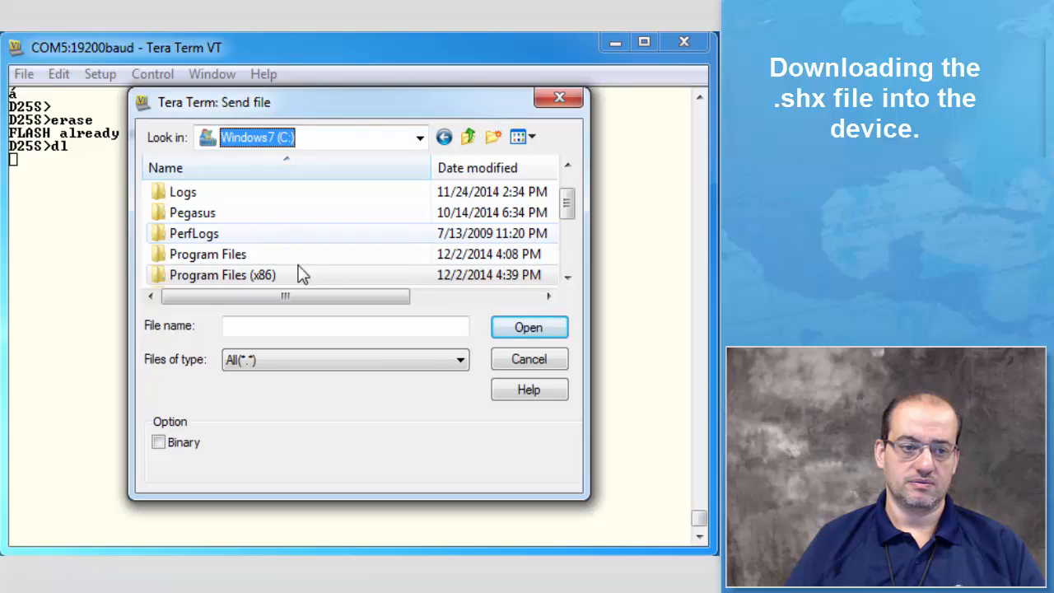
left_click(567, 279)
left_click(567, 279)
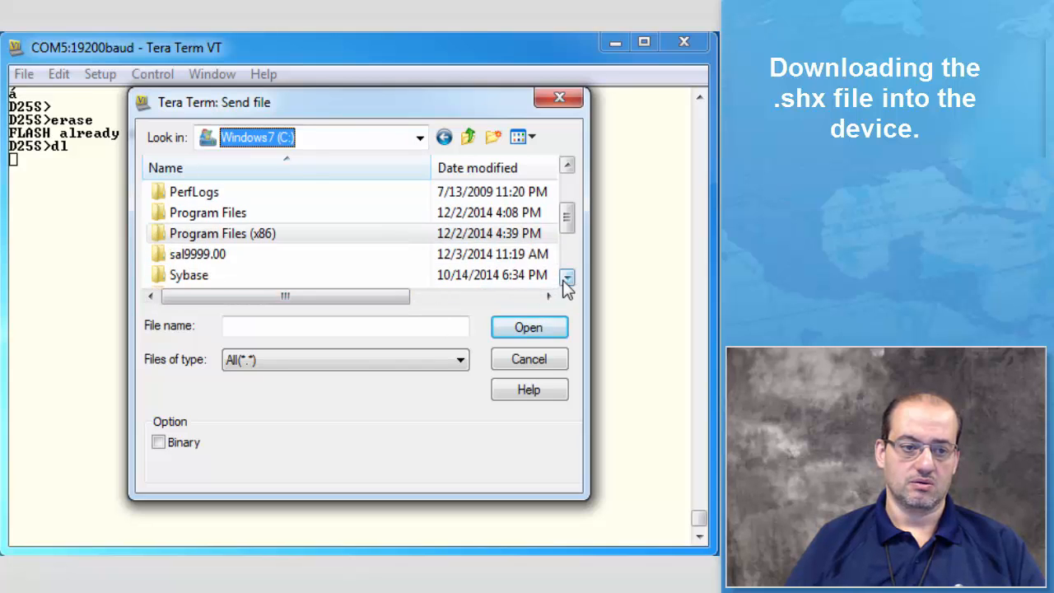
left_click(567, 279)
double_click(216, 232)
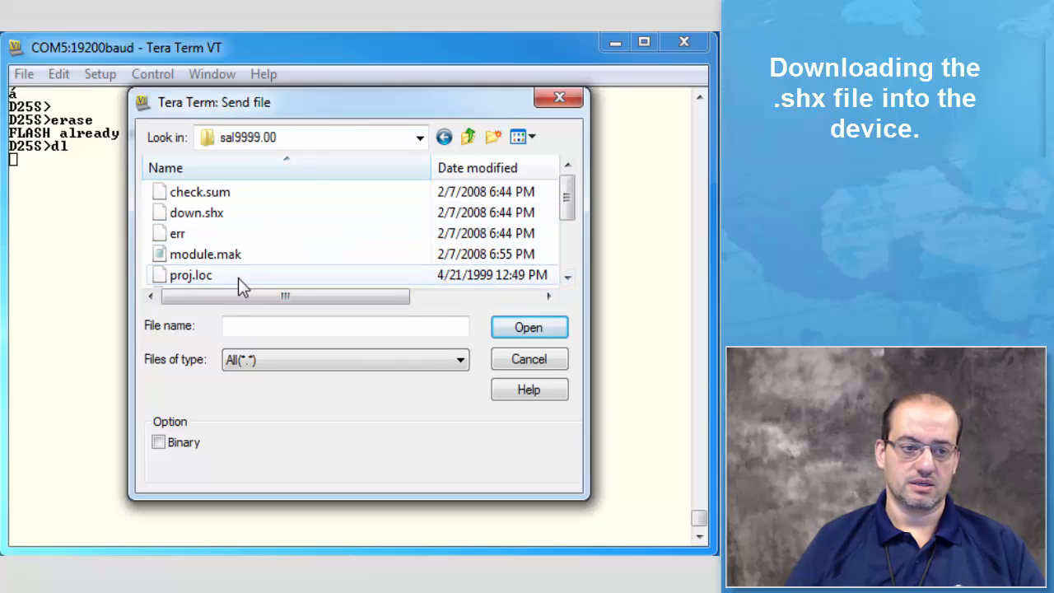
left_click(216, 215)
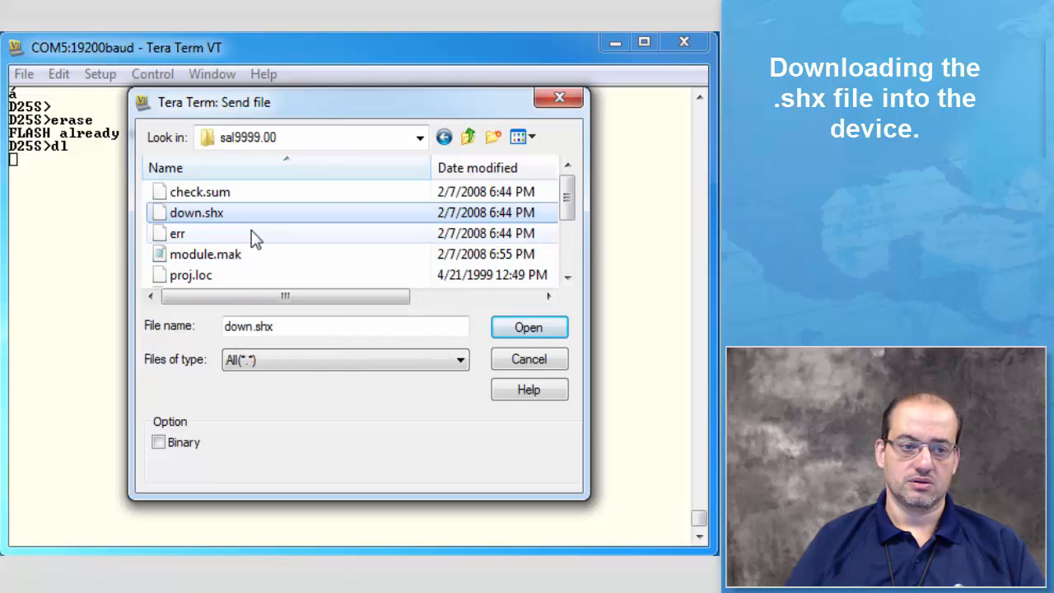
left_click(515, 330)
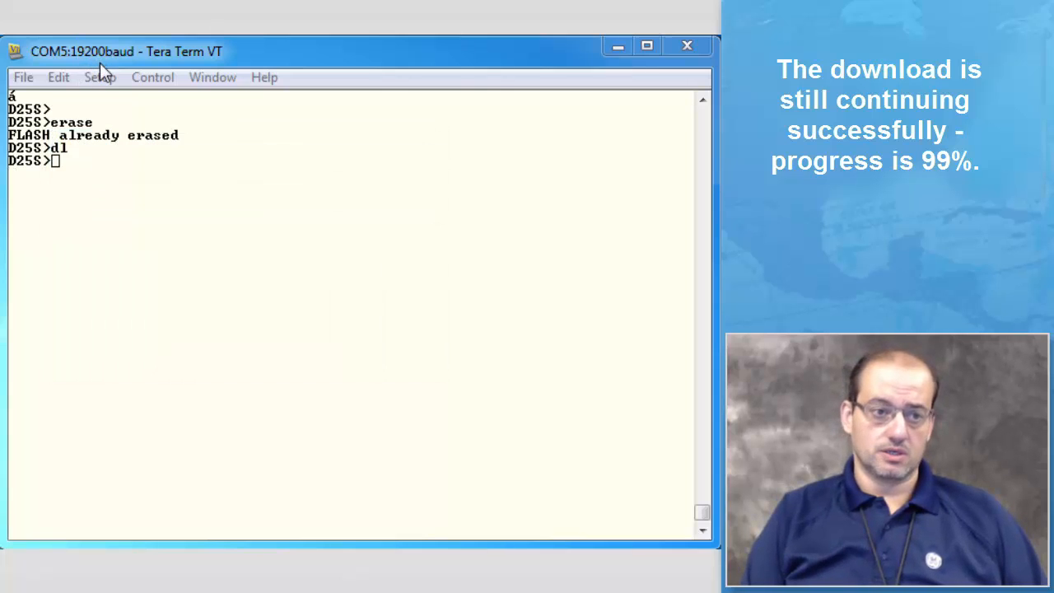
Step: Run el /r at the D25S prompt
left_click(101, 180)
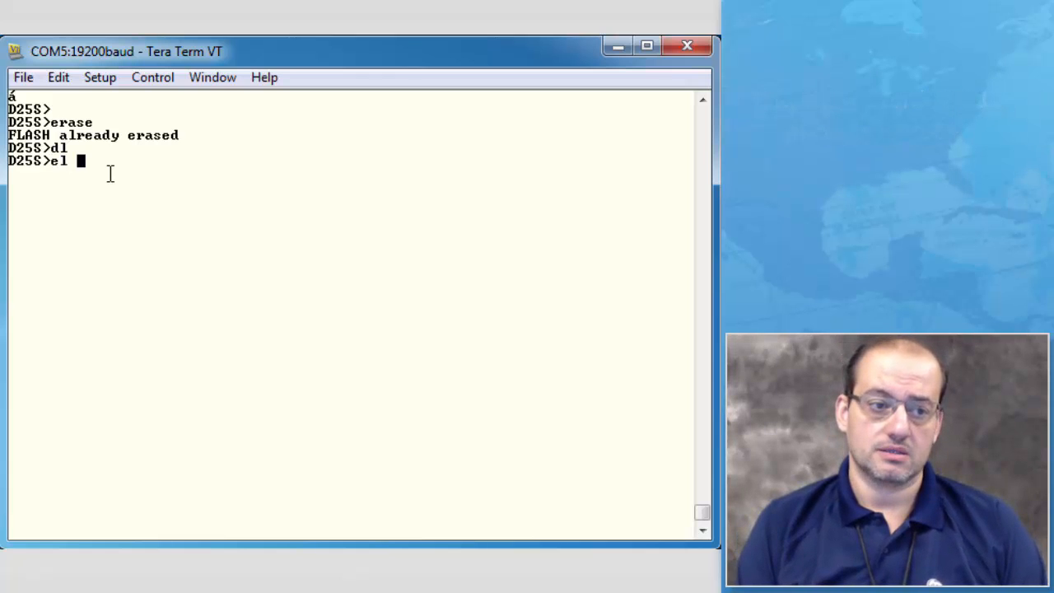
type("el /r")
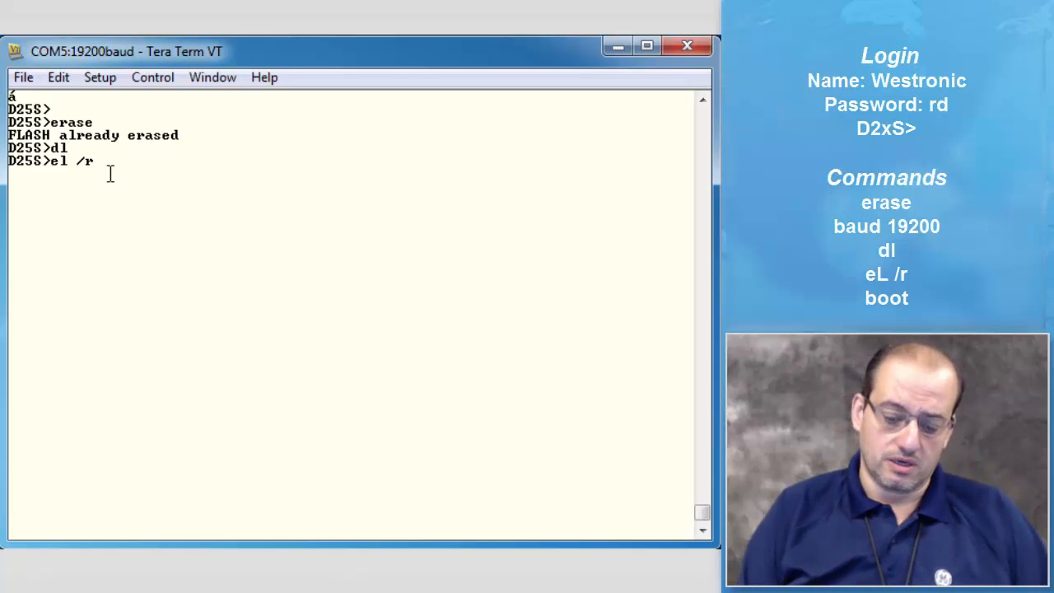
key("Return")
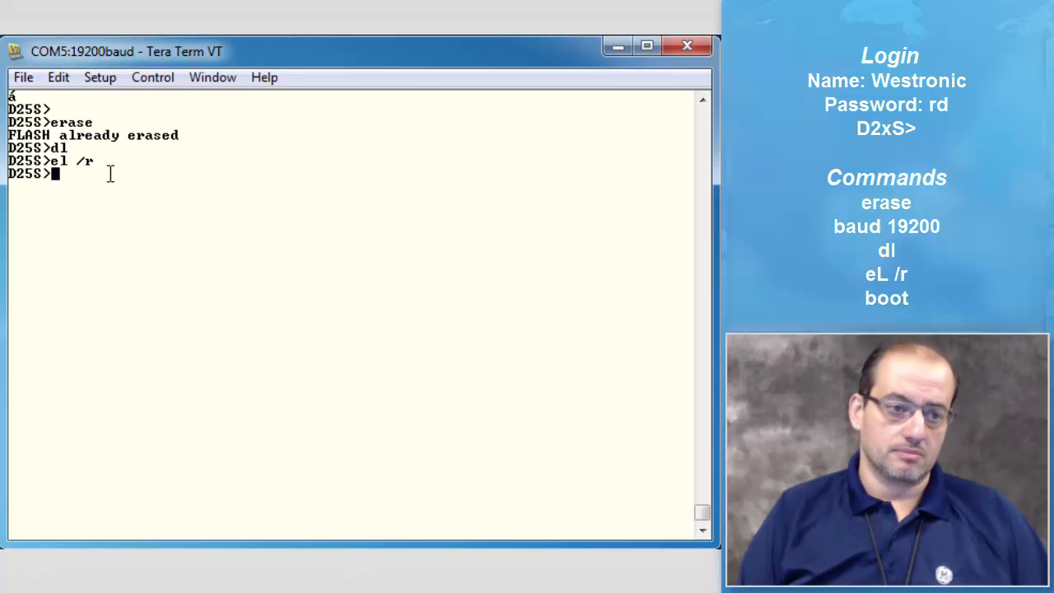
Step: Run el /r again at the D25S prompt to read the device's error log once more
type("el /")
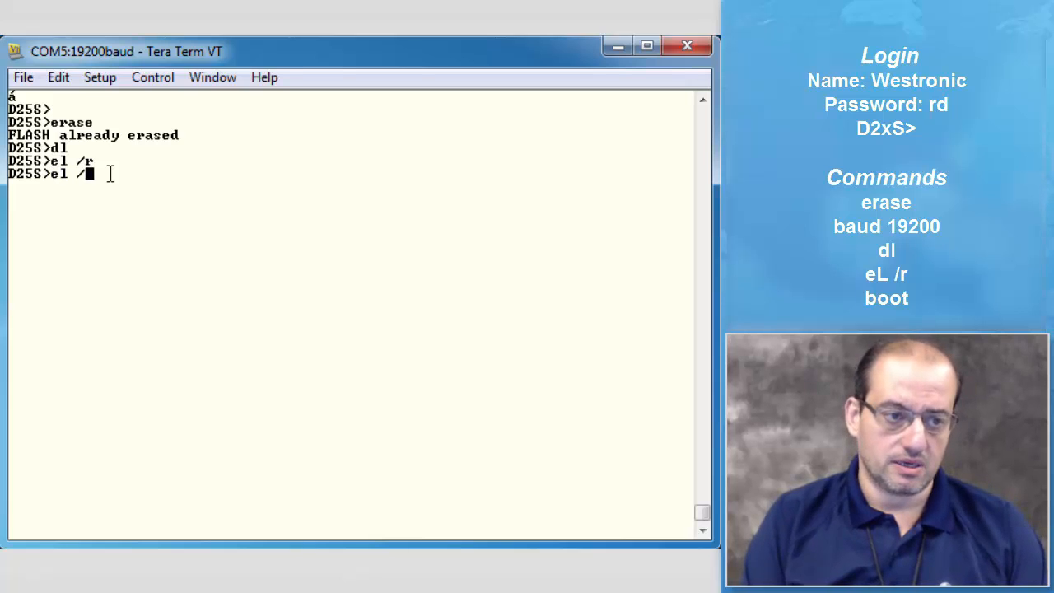
type("r")
key("Return")
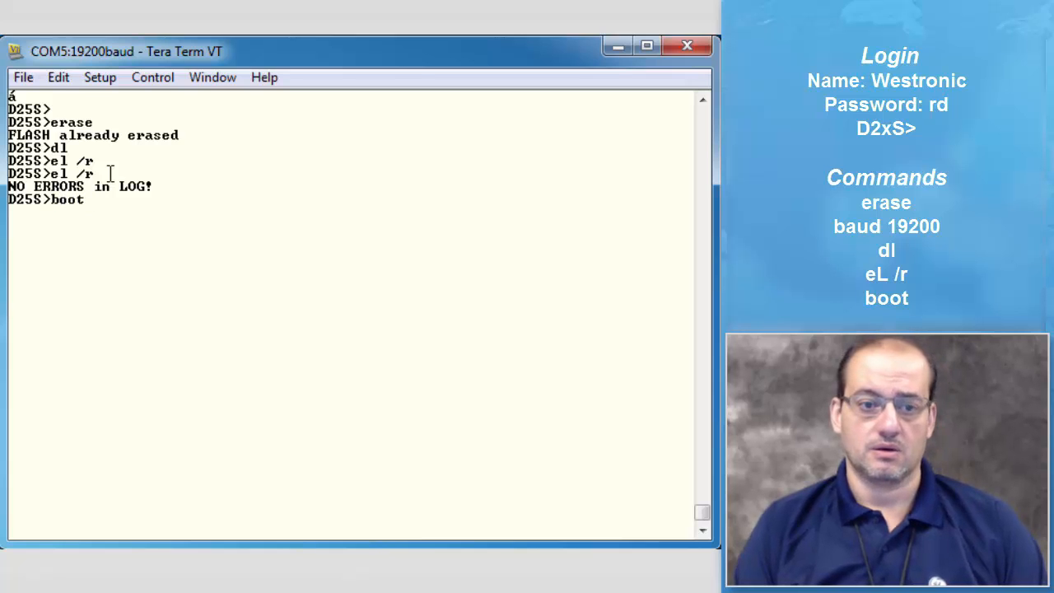
Step: Run the boot command at the D25S prompt to restart the device
left_click(702, 101)
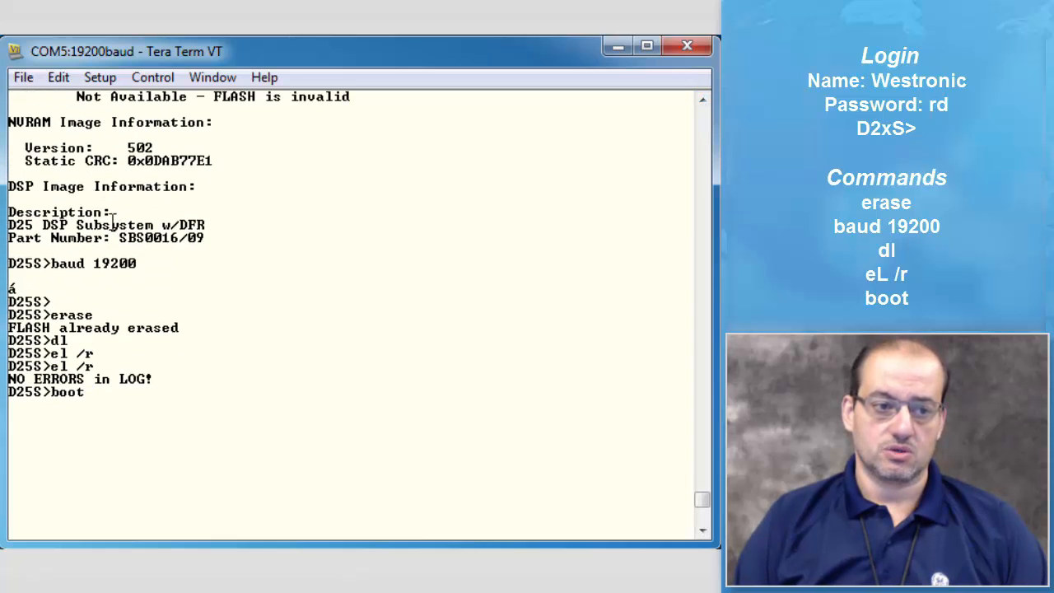
left_click(704, 100)
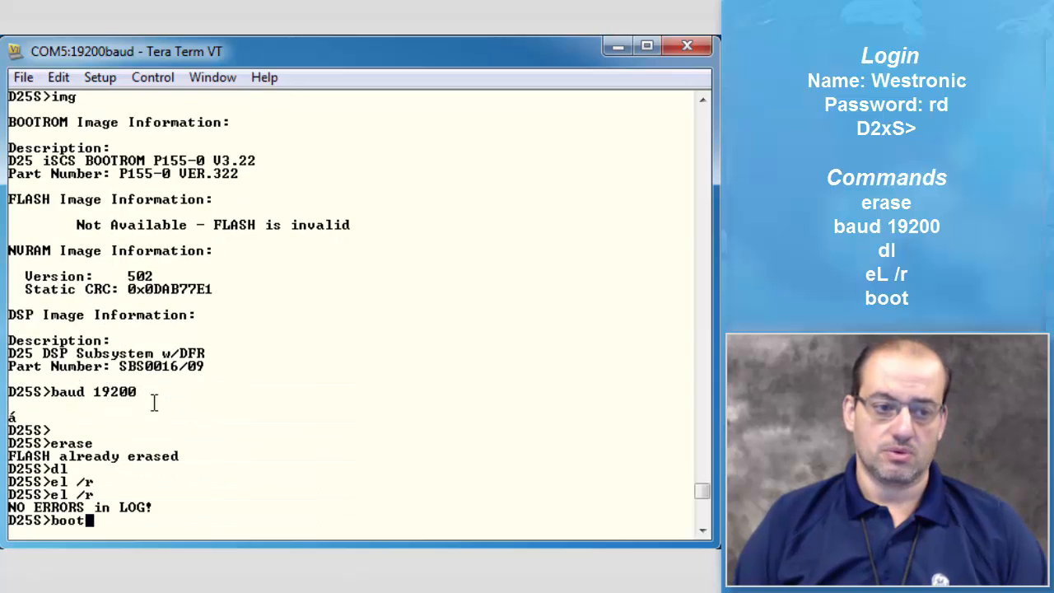
scroll(84, 459, "down", 2)
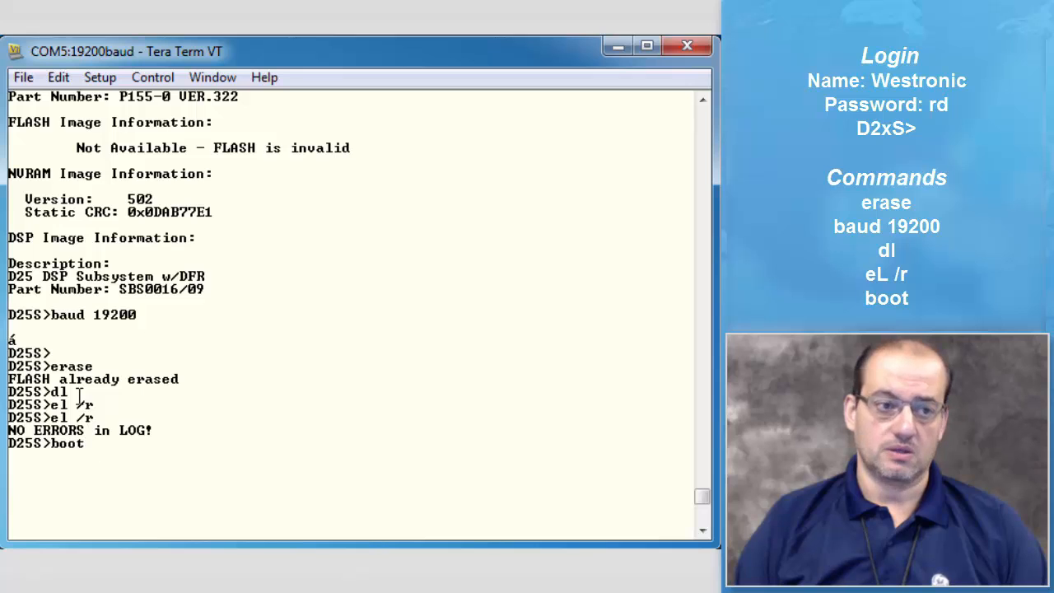
left_click(33, 78)
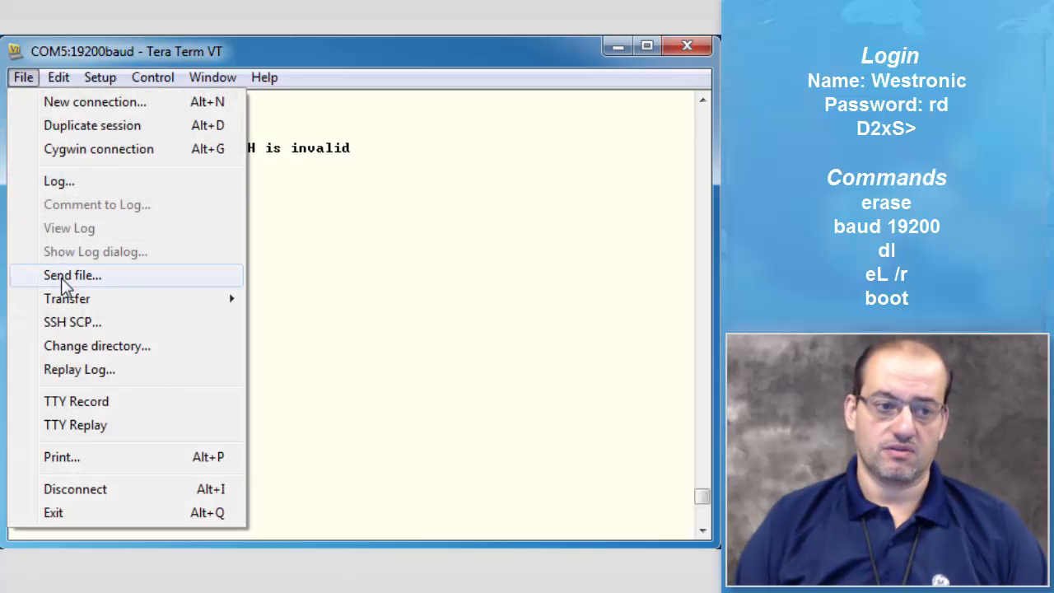
left_click(341, 421)
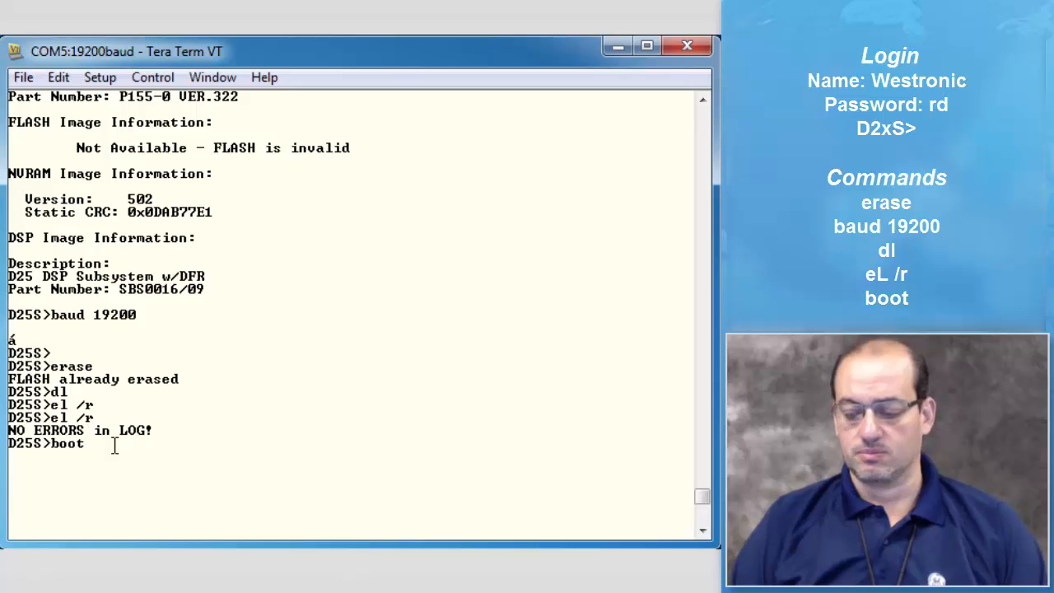
key("Return")
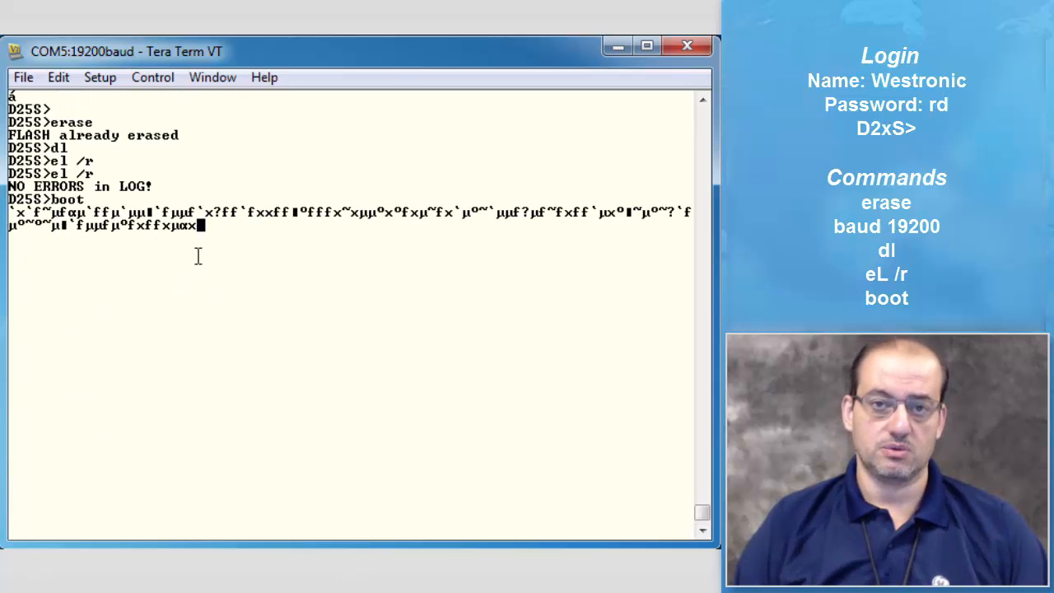
Step: Set the terminal's serial port baud rate to 9600 for the COM5 connection
left_click(100, 80)
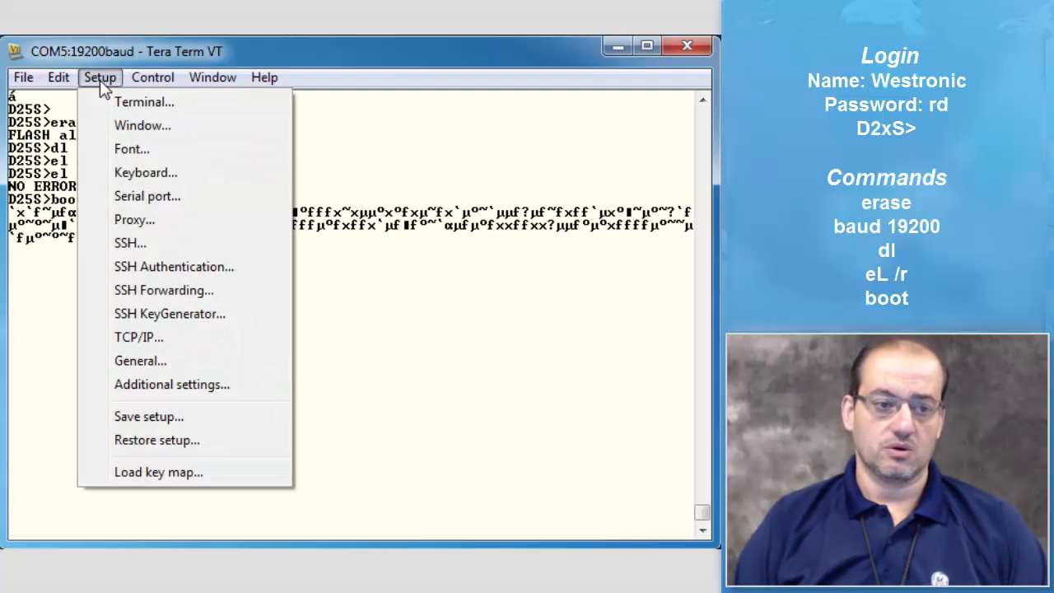
left_click(140, 199)
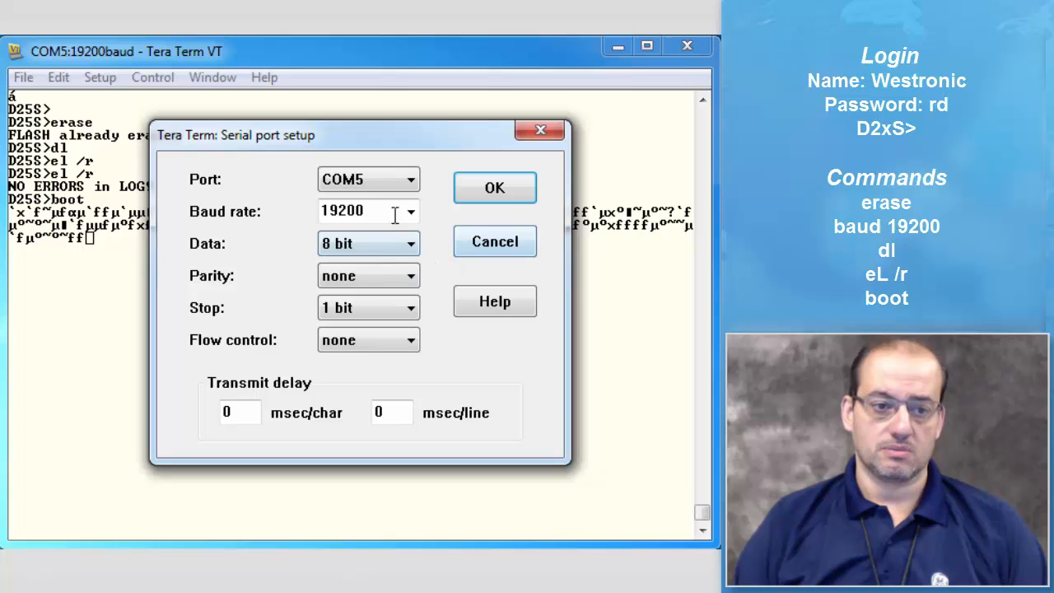
left_click(410, 214)
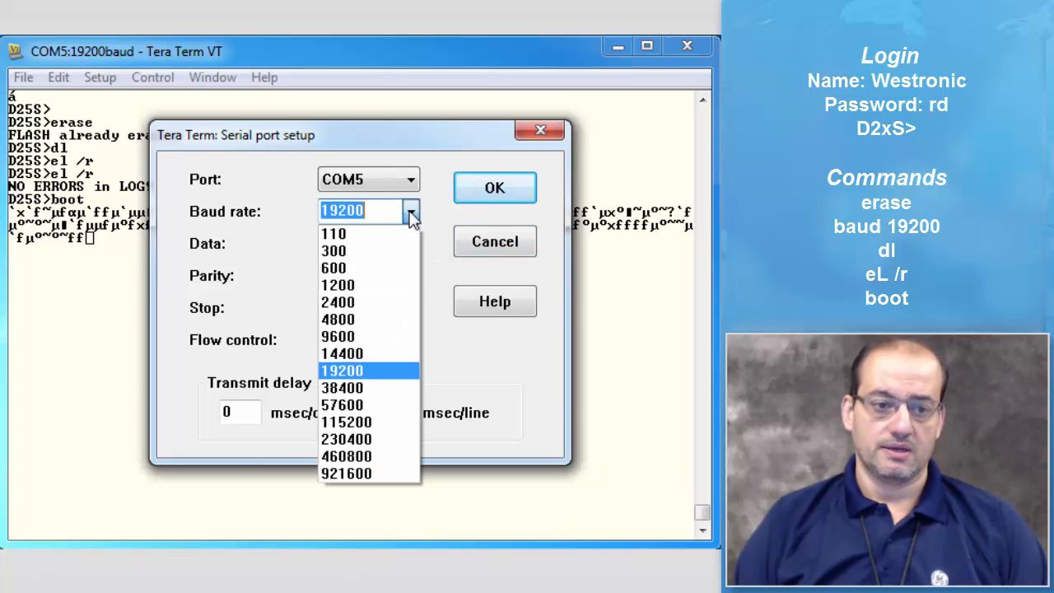
left_click(377, 336)
left_click(511, 191)
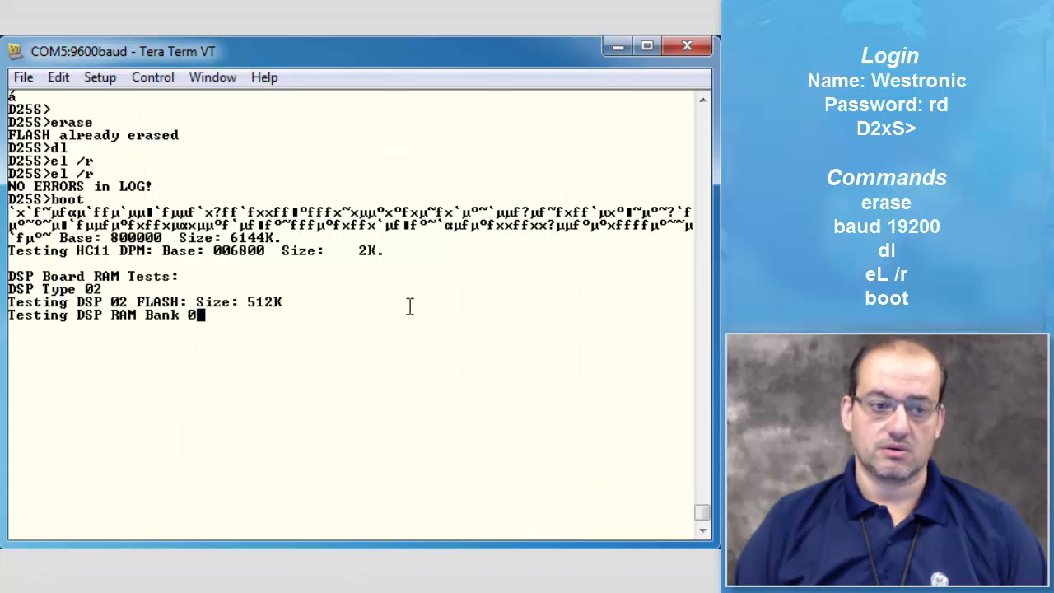